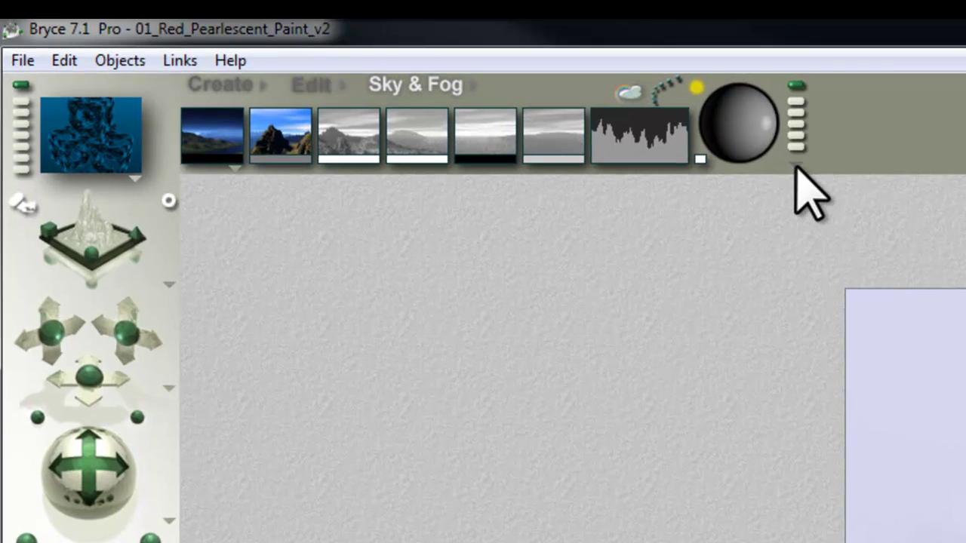
# Step: Restore the default sky from the Sky & Fog sky memory menu
pyautogui.click(795, 165)
pyautogui.click(856, 363)
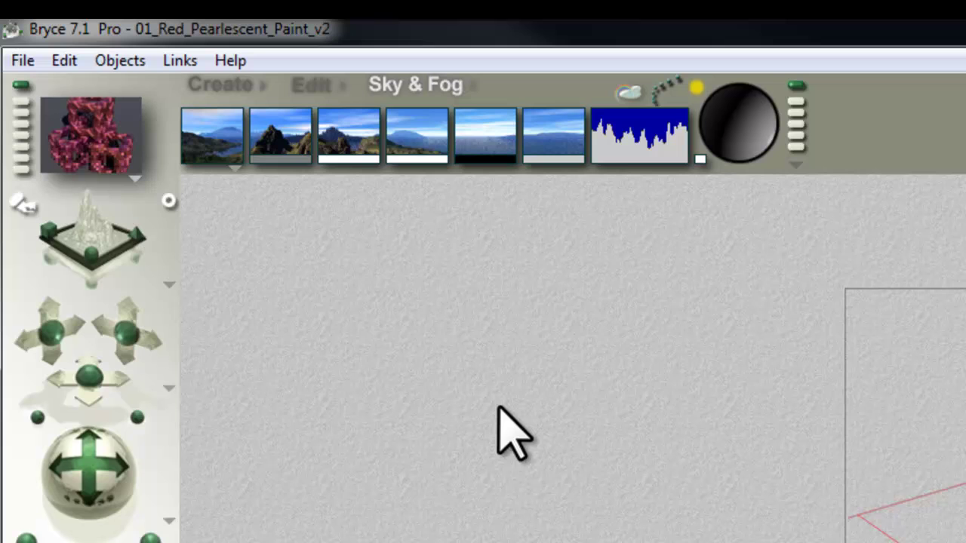
# Step: In Sky Lab, disable Sun/Moon Shadows and set Diffuse Sun Intensity to 0
pyautogui.click(629, 93)
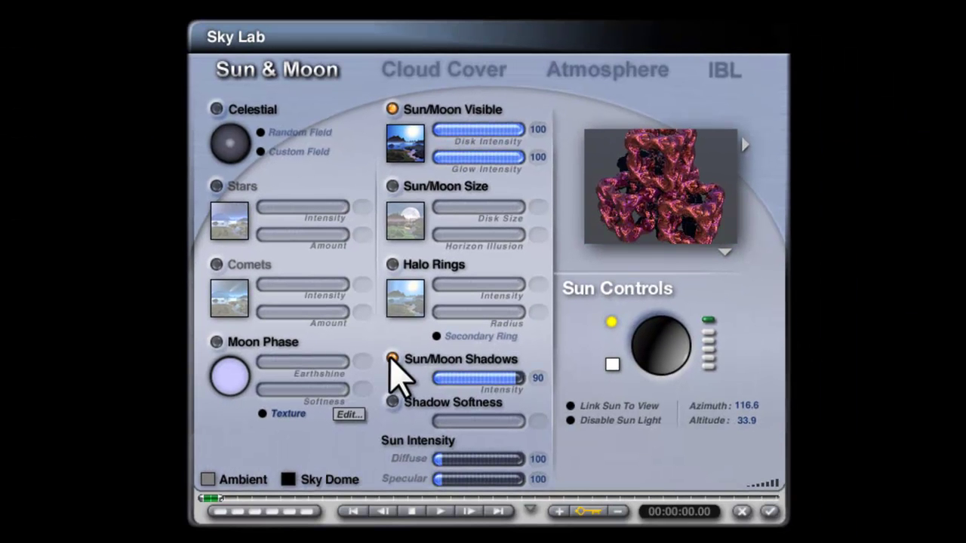
pyautogui.click(392, 360)
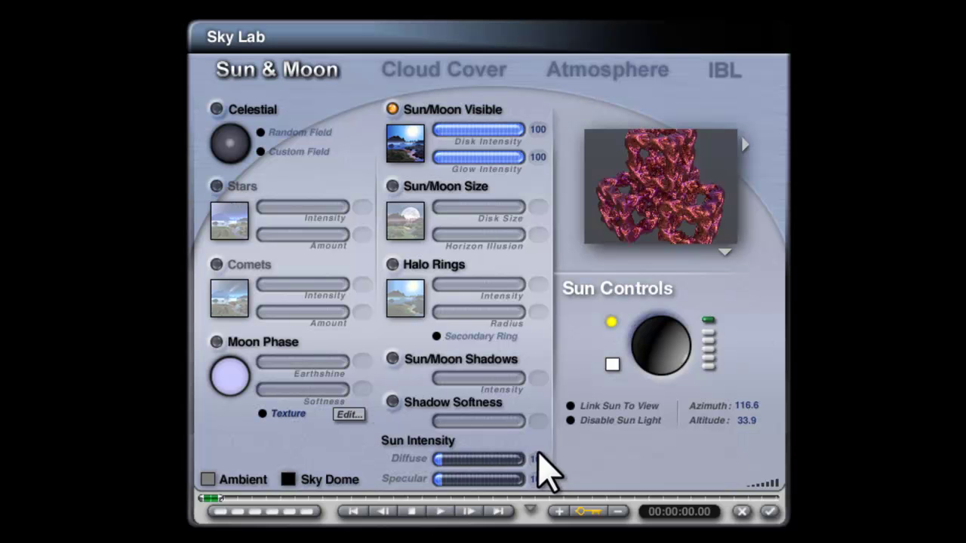
pyautogui.moveTo(538, 458); pyautogui.dragTo(661, 480)
pyautogui.click(769, 512)
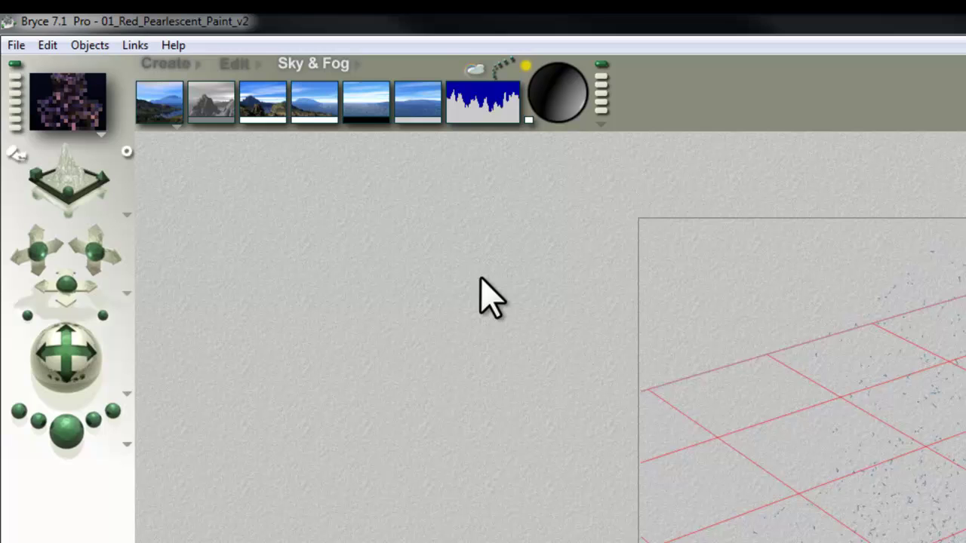
# Step: Switch the atmosphere off and set the sky colour to black (RGB 0, 0, 0)
pyautogui.click(179, 128)
pyautogui.click(215, 199)
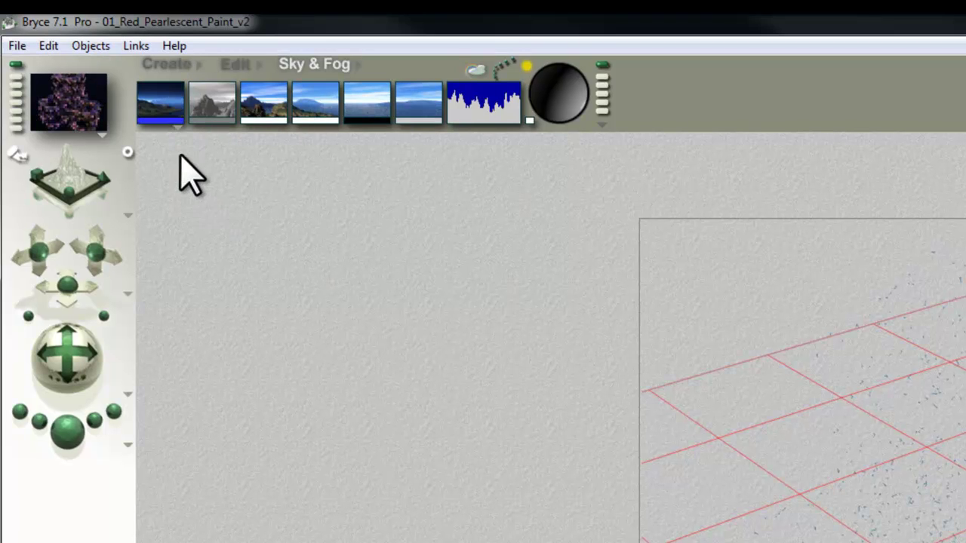
pyautogui.click(169, 114)
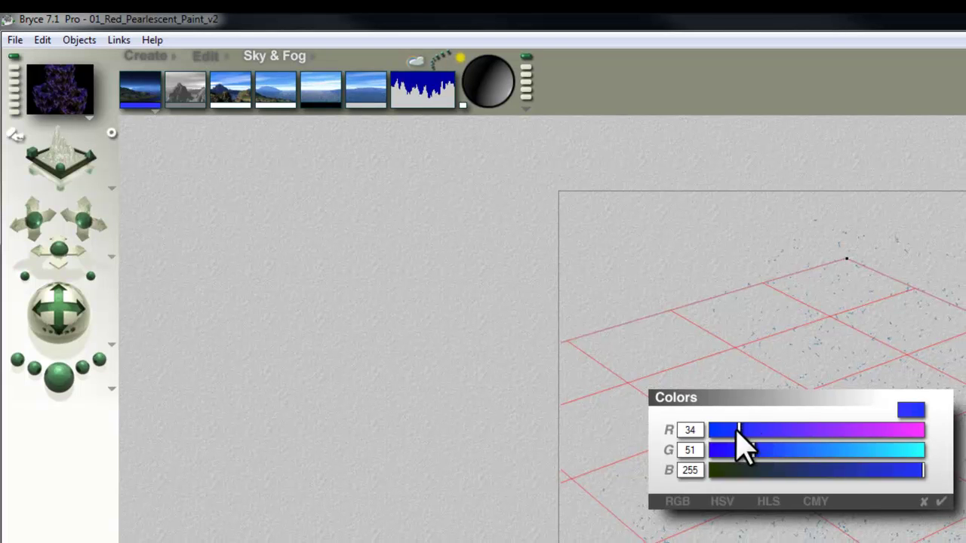
pyautogui.moveTo(738, 430); pyautogui.dragTo(679, 431)
pyautogui.moveTo(739, 451); pyautogui.dragTo(664, 453)
pyautogui.moveTo(874, 471); pyautogui.dragTo(653, 482)
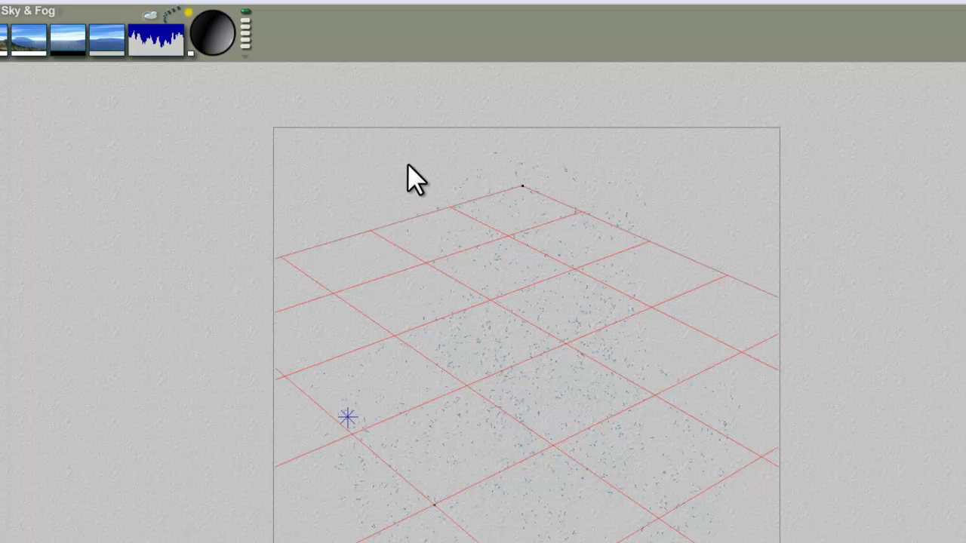
# Step: Place the sun above the grid, then raise it higher over the grid's far end
pyautogui.click(458, 162)
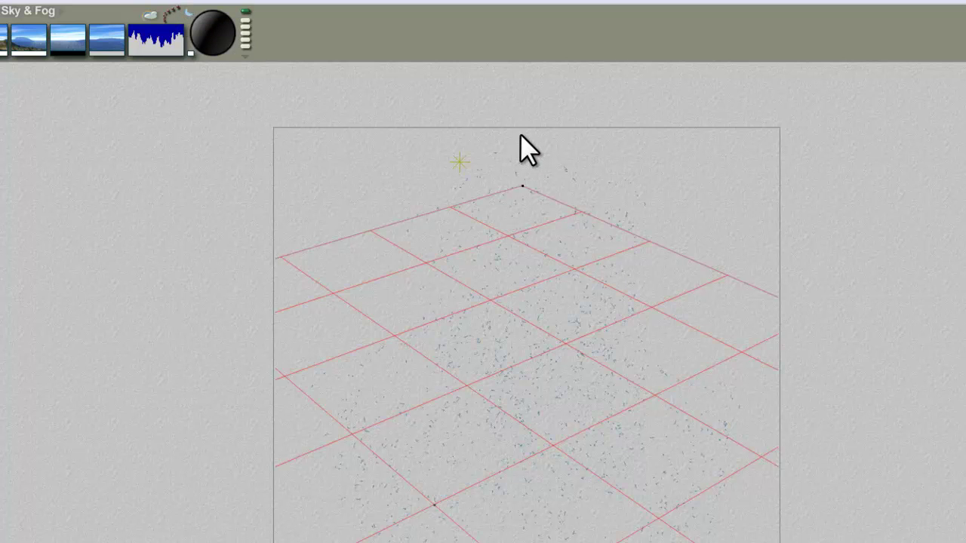
pyautogui.click(521, 136)
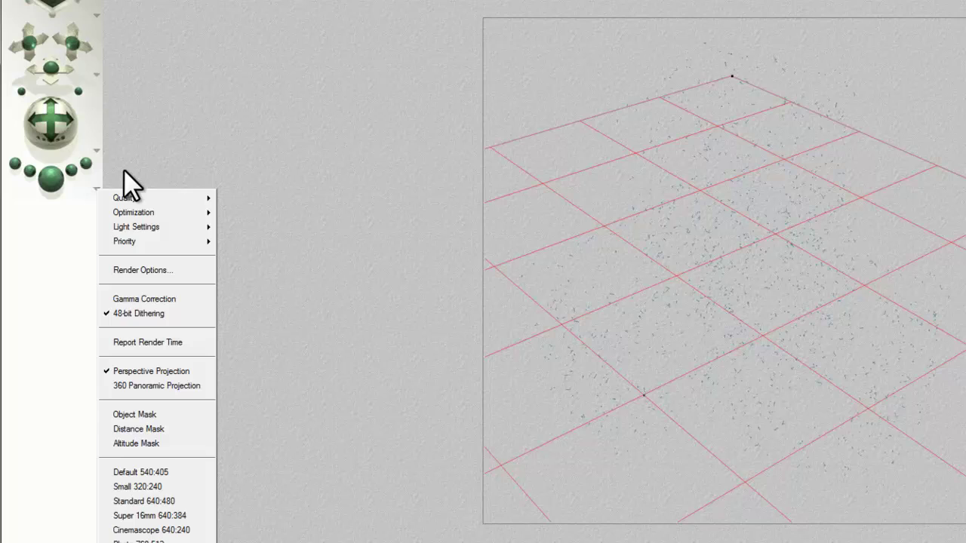
# Step: In Render Options choose Premium, 16 rays per pixel, Blurry Transmissions on, Reflections off
pyautogui.click(151, 270)
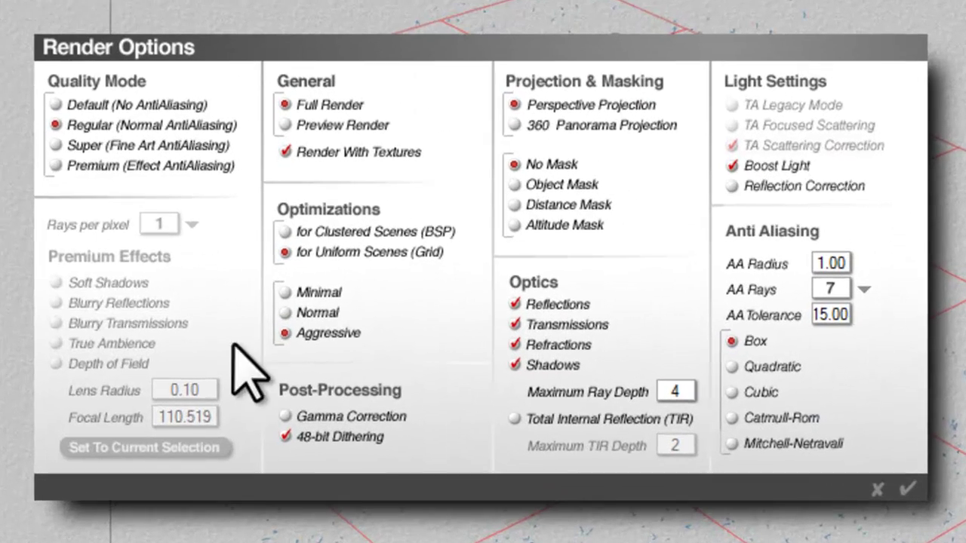
pyautogui.click(55, 165)
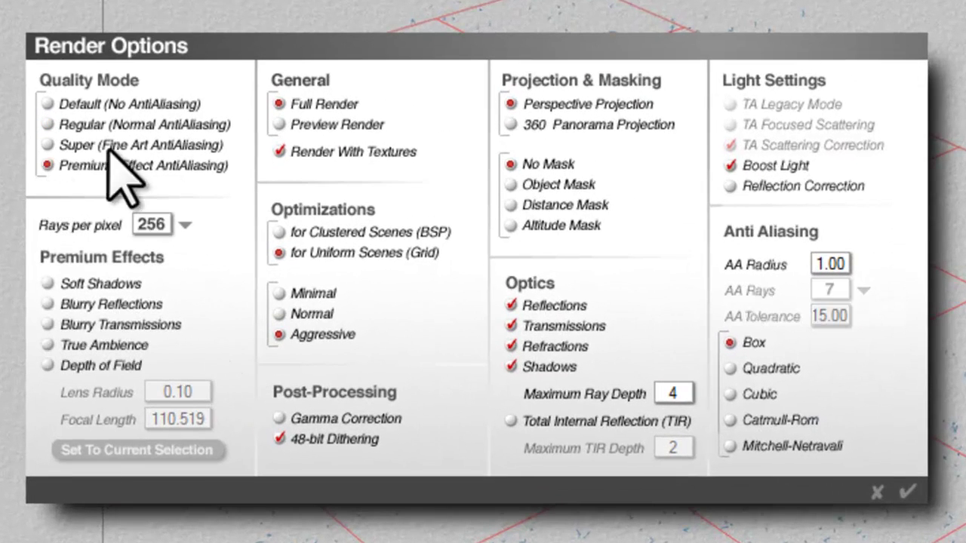
pyautogui.click(186, 225)
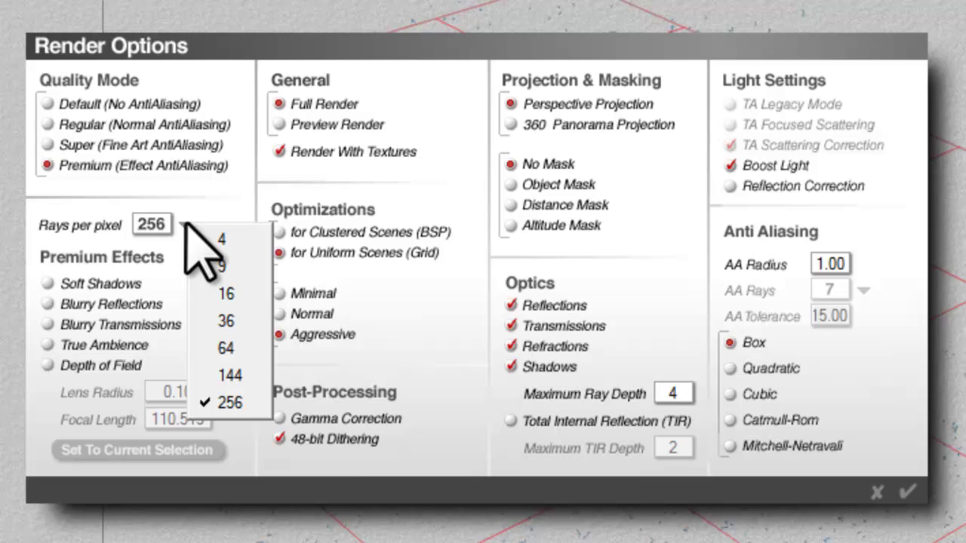
pyautogui.click(240, 298)
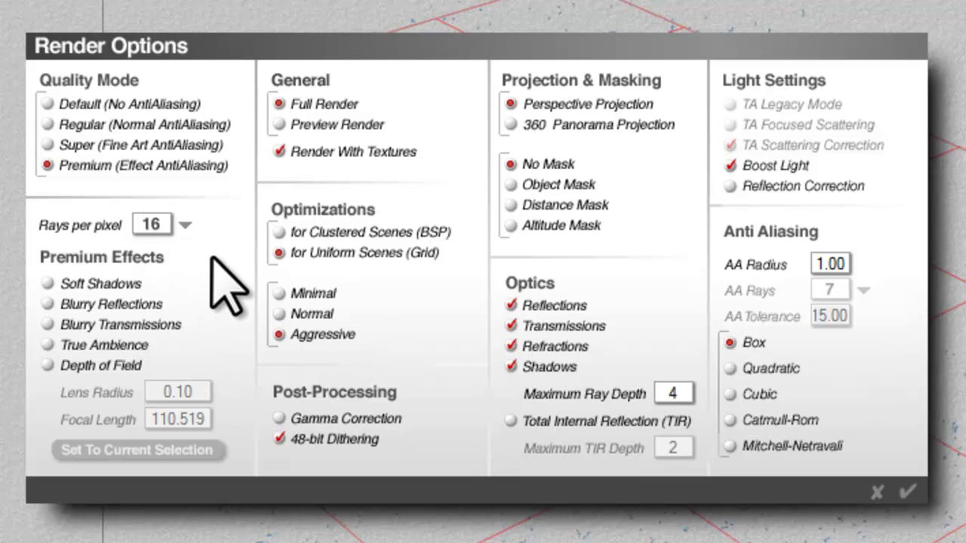
pyautogui.click(49, 323)
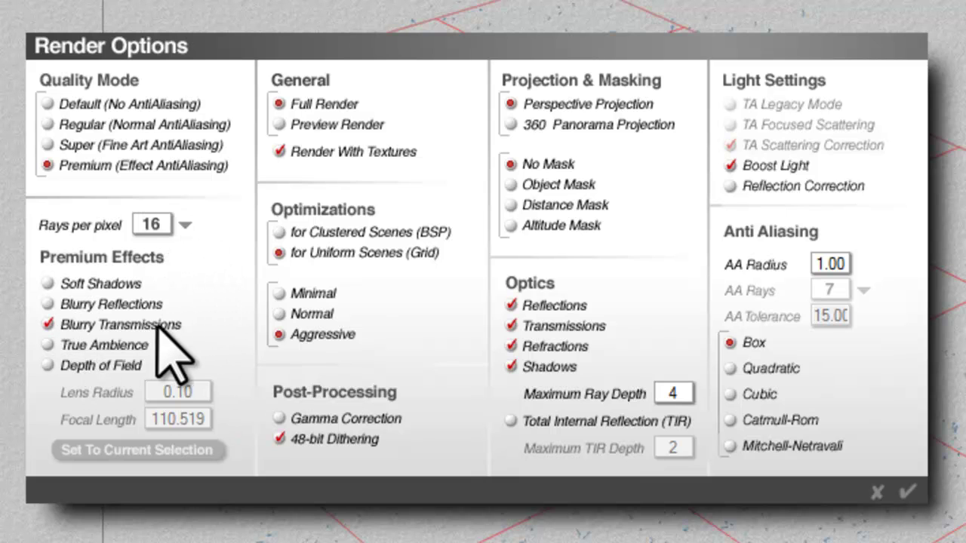
pyautogui.click(511, 304)
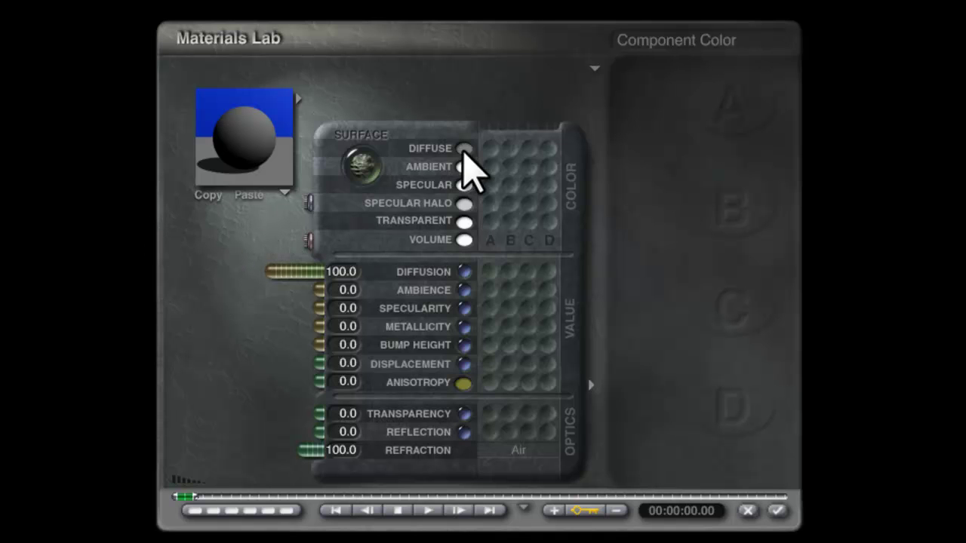
# Step: Make the diffuse colour black and the specular halo white (RGB 255, 255, 255)
pyautogui.click(464, 150)
pyautogui.click(460, 147)
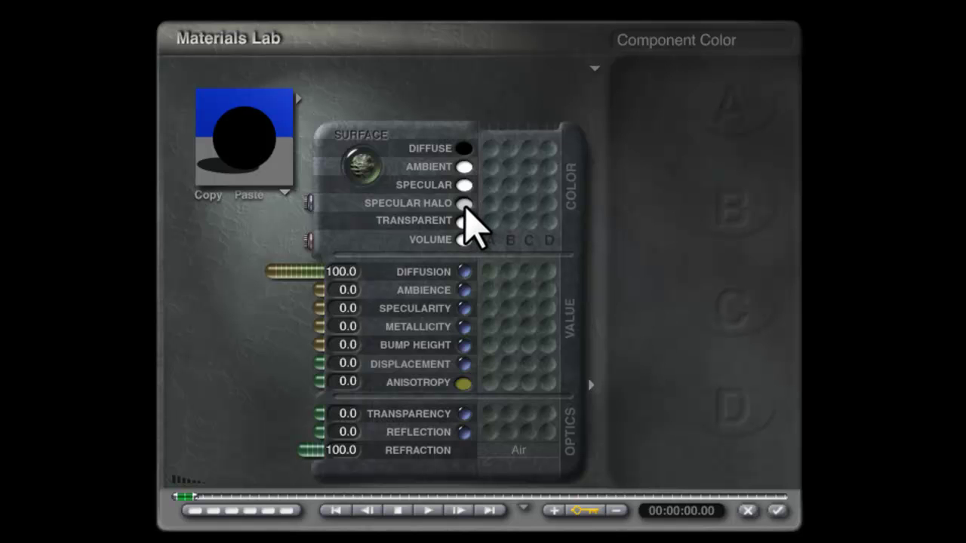
pyautogui.click(463, 205)
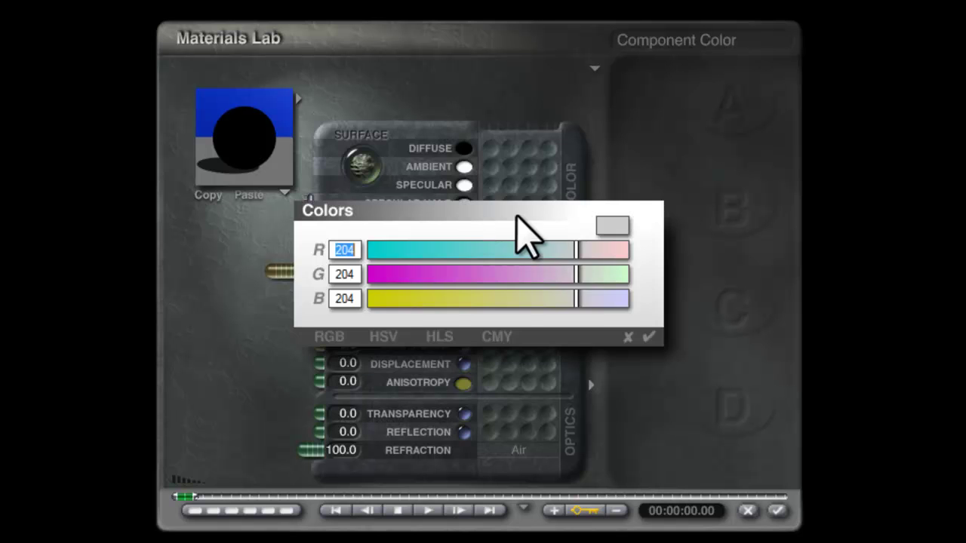
pyautogui.moveTo(565, 252); pyautogui.dragTo(664, 255)
pyautogui.moveTo(564, 281); pyautogui.dragTo(670, 276)
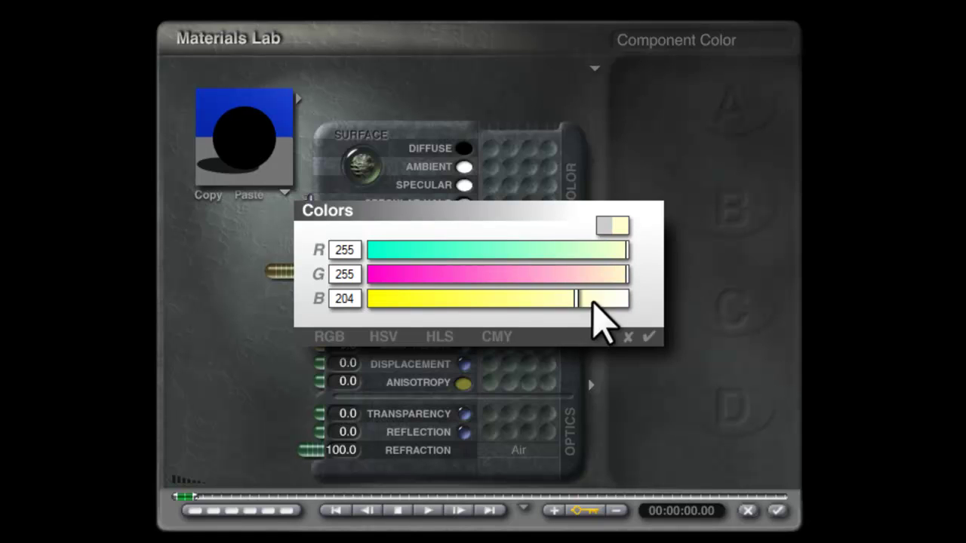
pyautogui.moveTo(593, 302); pyautogui.dragTo(643, 301)
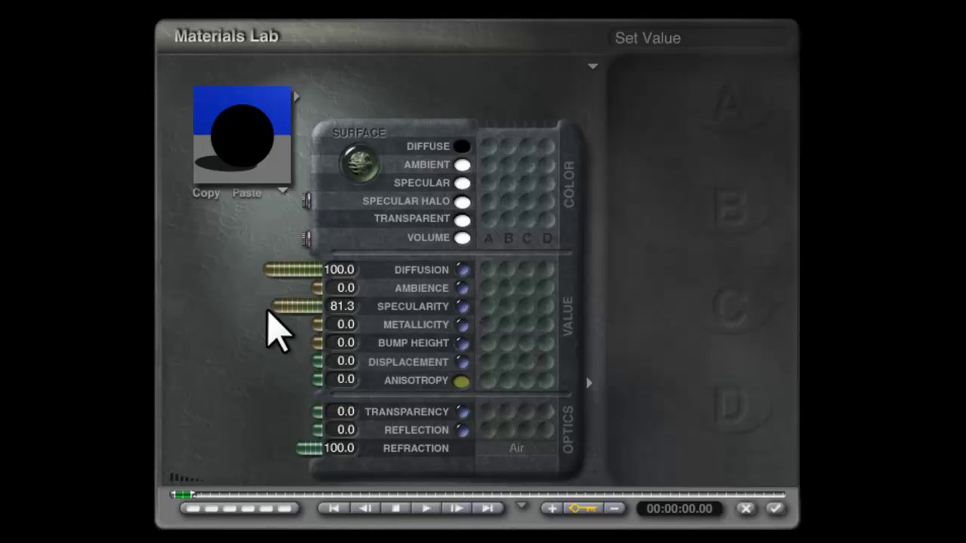
# Step: Raise Specularity, Metallicity and Transparency each to 100
pyautogui.moveTo(268, 309); pyautogui.dragTo(175, 308)
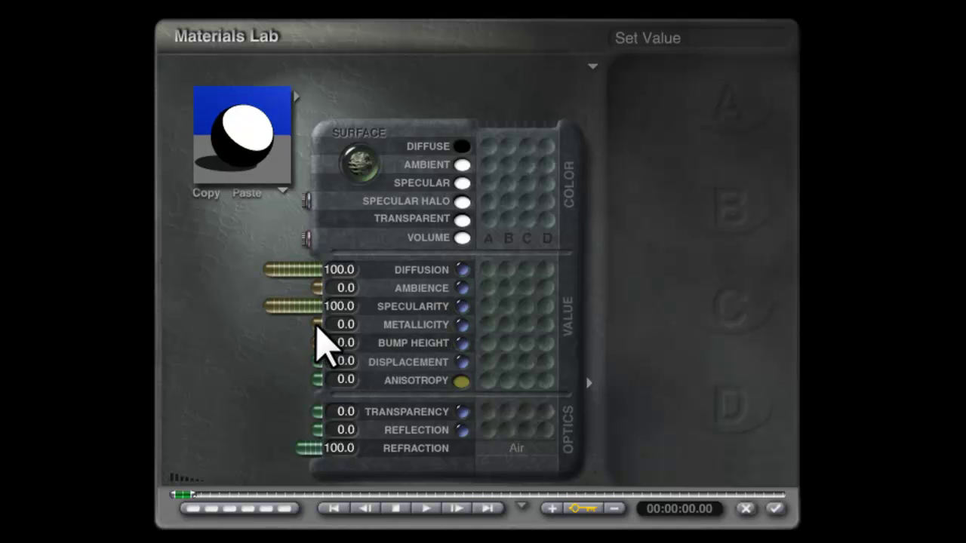
pyautogui.moveTo(317, 324); pyautogui.dragTo(222, 325)
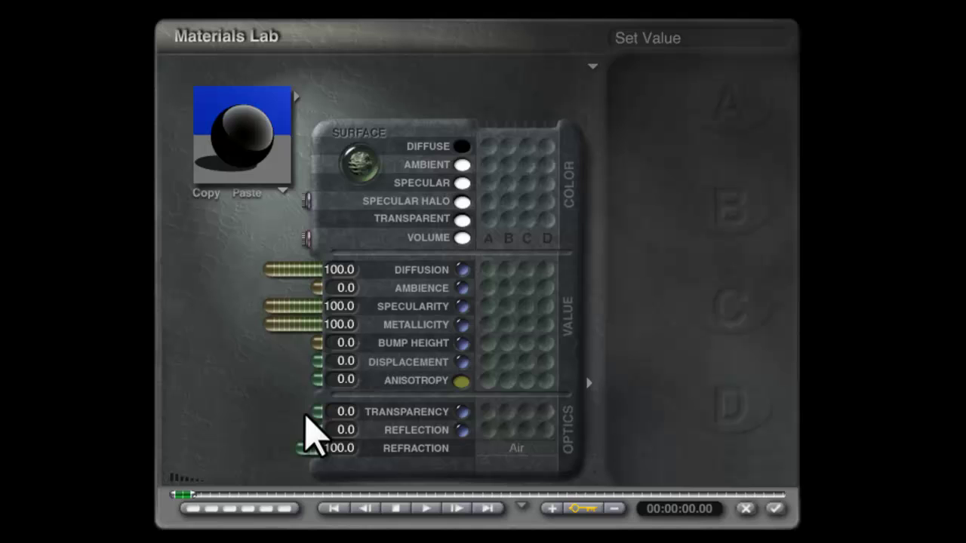
pyautogui.moveTo(317, 412); pyautogui.dragTo(193, 415)
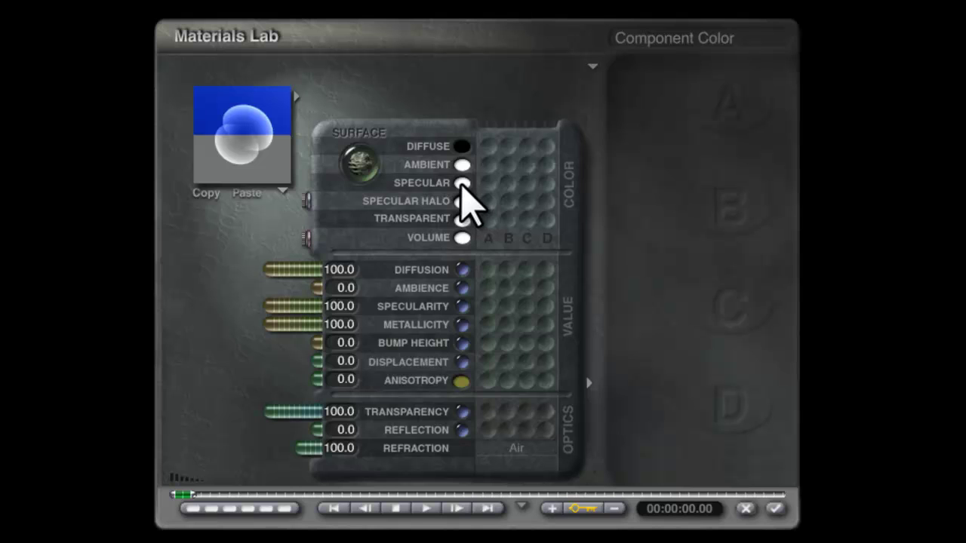
# Step: Set the specular colour to cyan and drop Refraction and Diffusion to 0
pyautogui.click(461, 185)
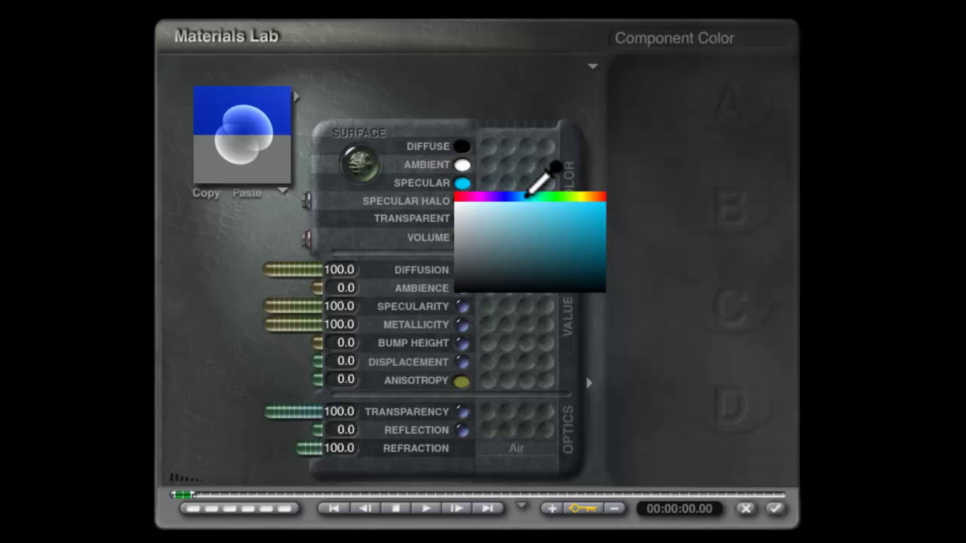
pyautogui.click(527, 194)
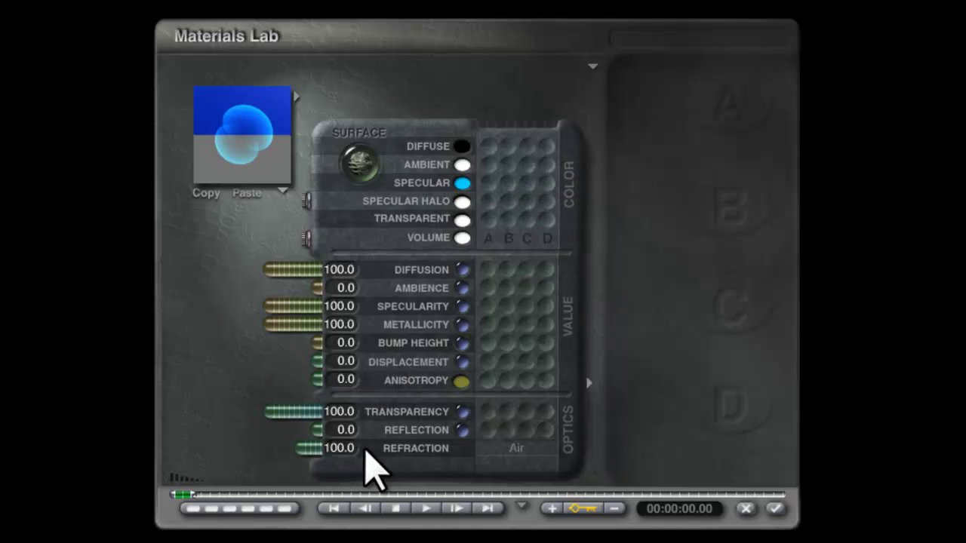
pyautogui.moveTo(297, 453); pyautogui.dragTo(233, 438)
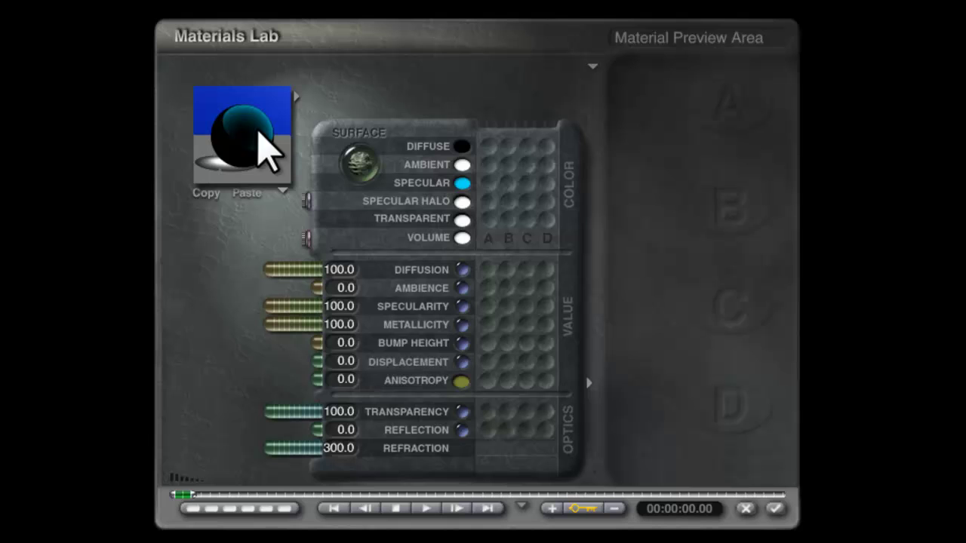
pyautogui.moveTo(277, 459); pyautogui.dragTo(366, 463)
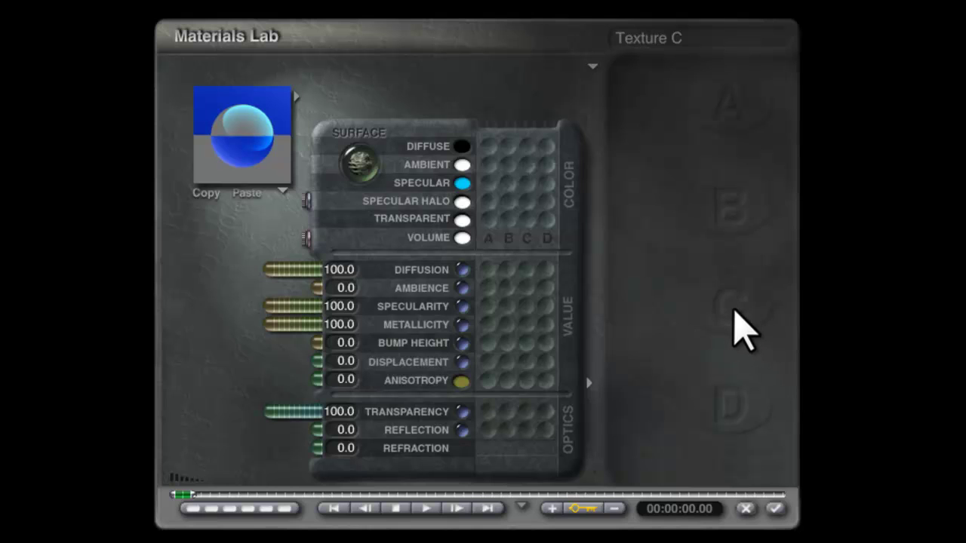
pyautogui.moveTo(309, 272); pyautogui.dragTo(252, 275)
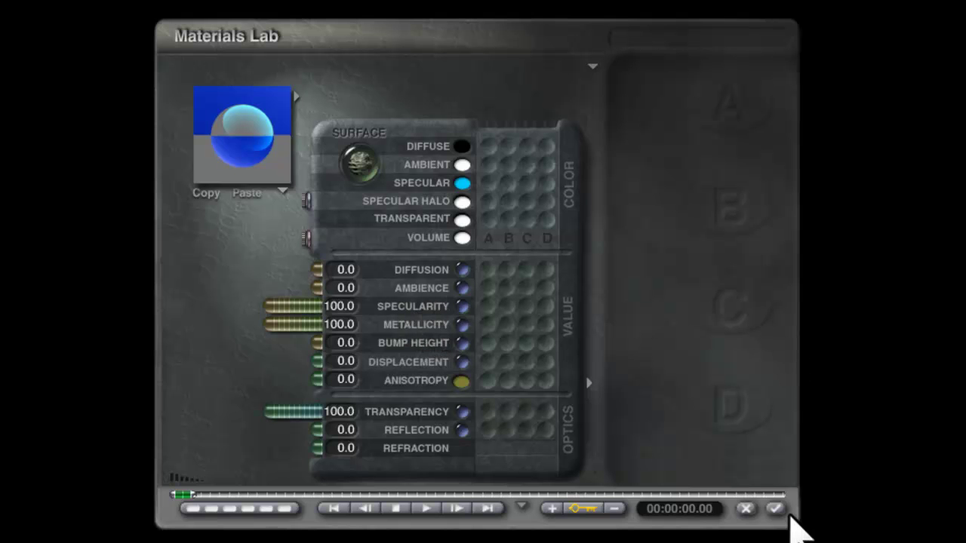
# Step: Apply the cyan translucent material to the lattice and render with Ctrl+R
pyautogui.click(775, 508)
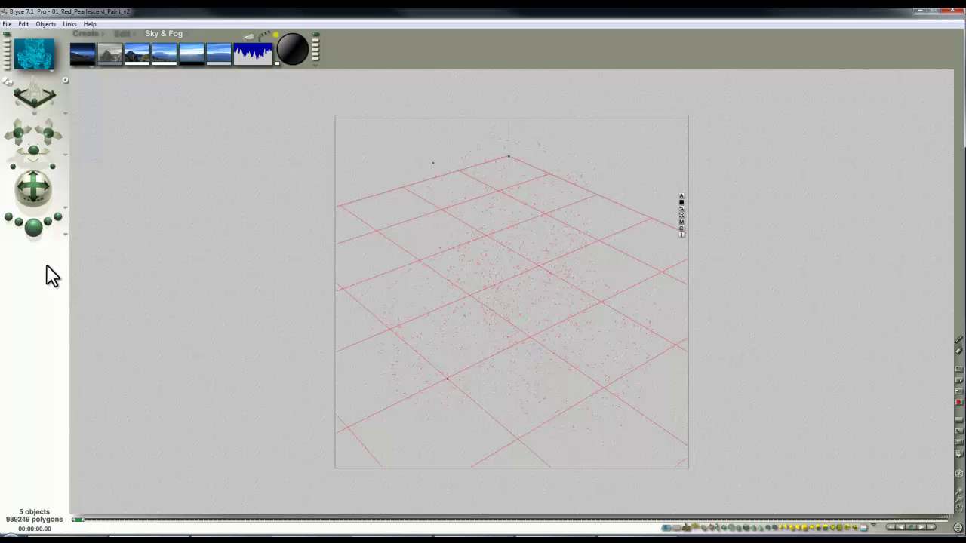
pyautogui.hotkey('ctrl', 'r')
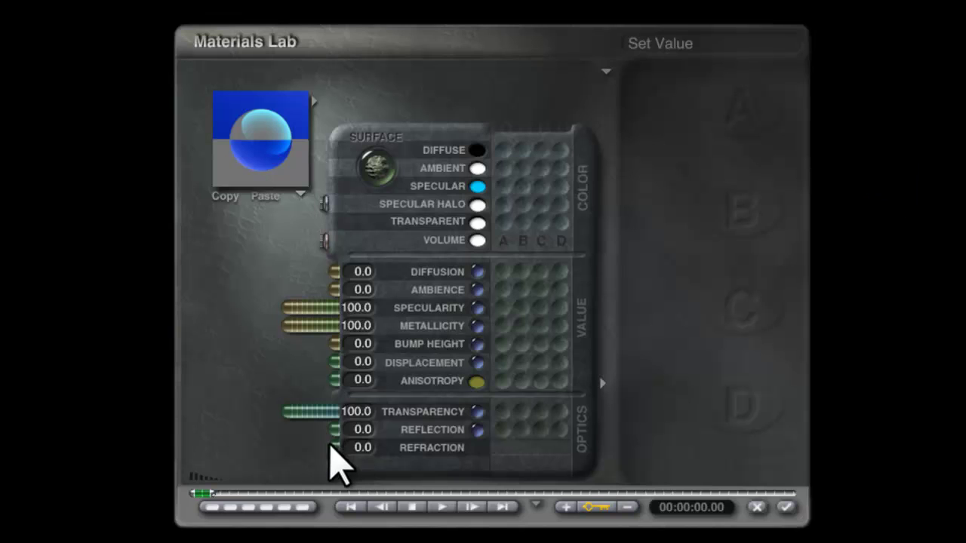
# Step: Increase Refraction to 300, apply the material, and re-render the lattice
pyautogui.moveTo(332, 447); pyautogui.dragTo(175, 453)
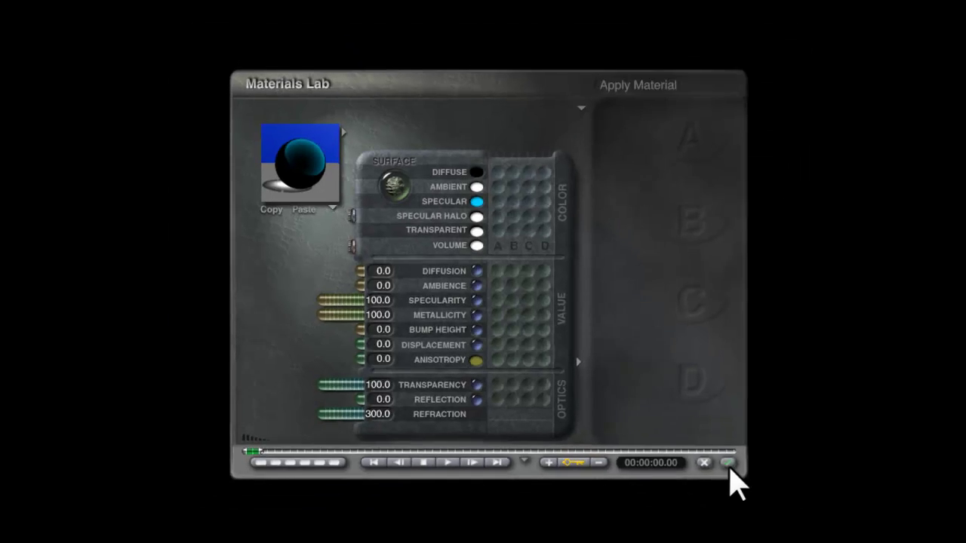
pyautogui.click(785, 507)
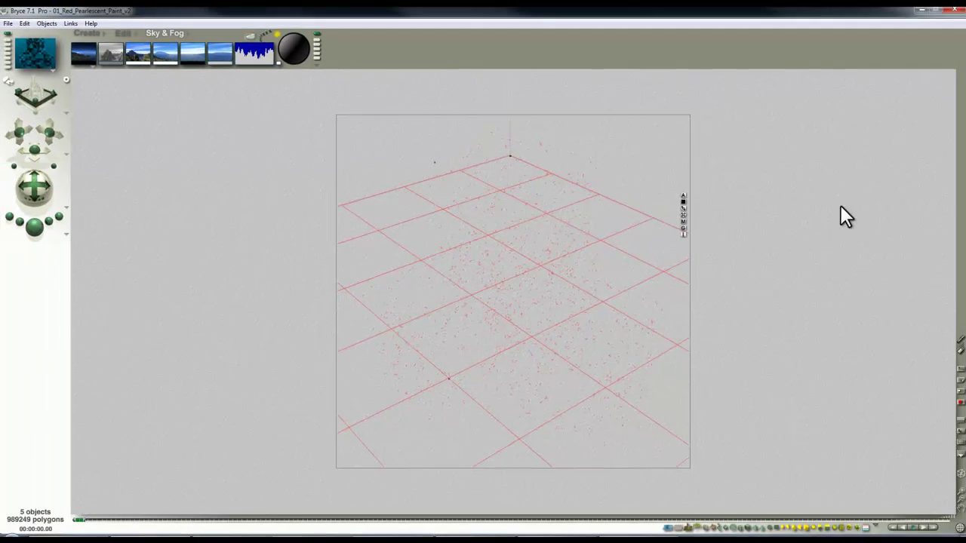
pyautogui.click(39, 231)
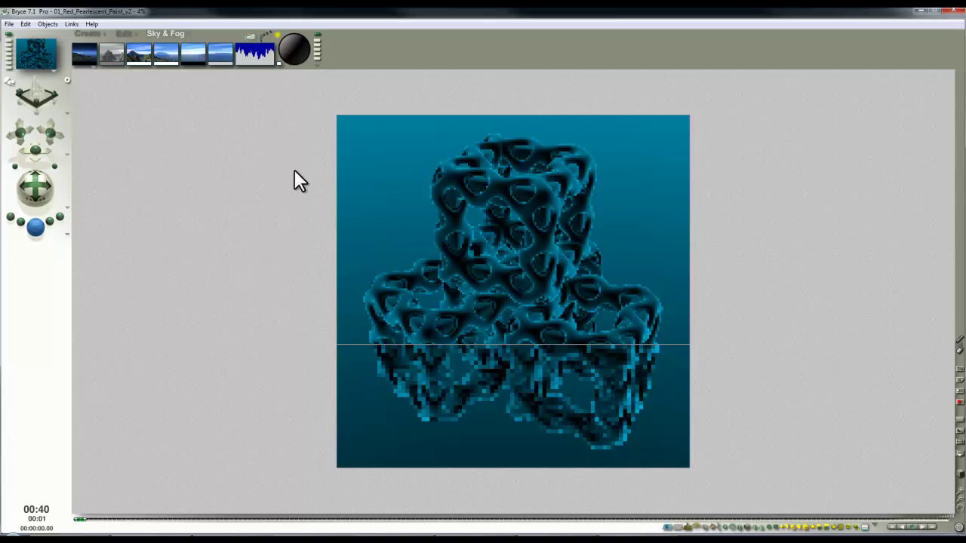